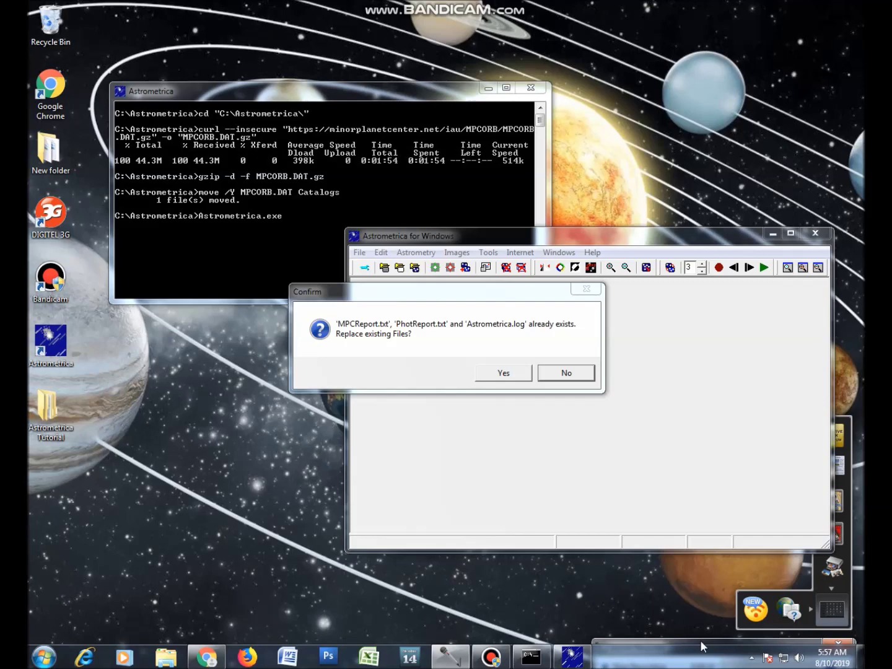
Confirm replacing the existing report and log files and maximize the Astrometrica window.
left_click(502, 372)
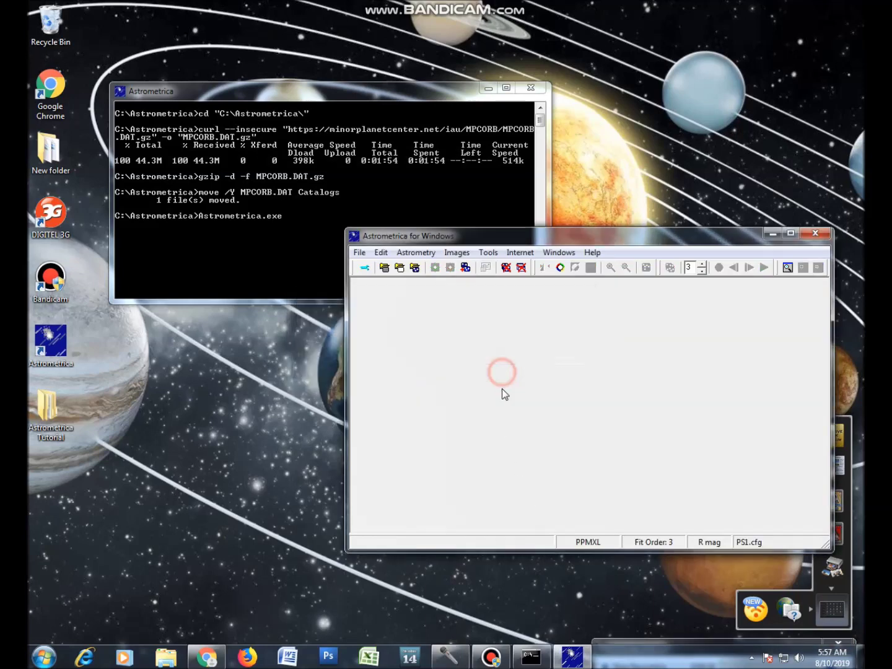
left_click(792, 233)
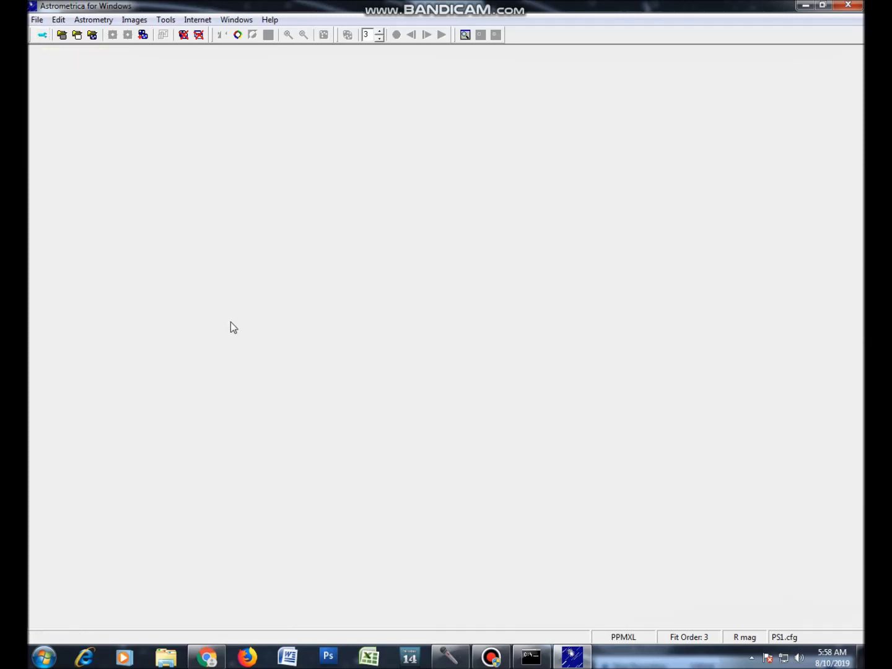
left_click(37, 19)
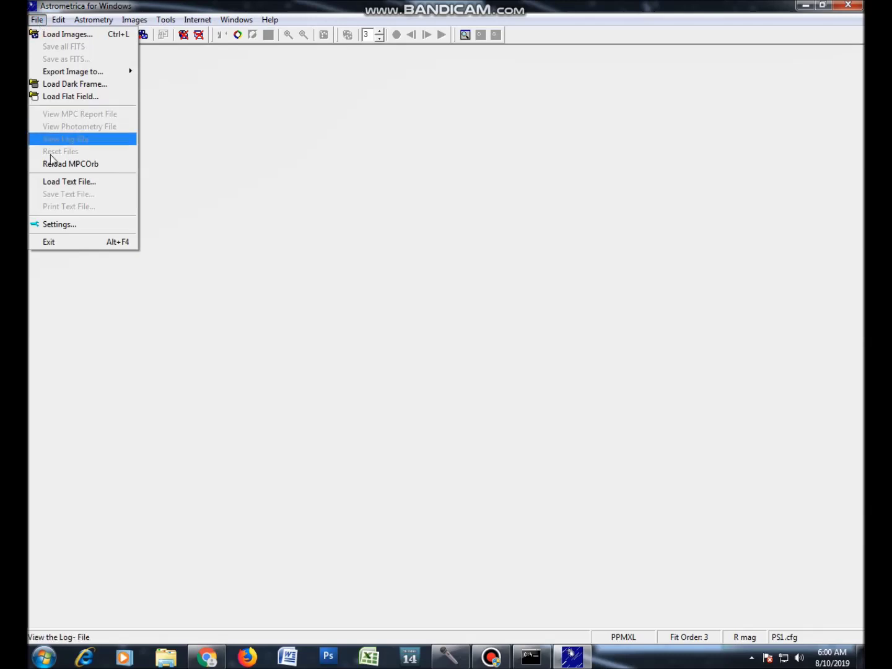
Open Program Settings to show the PS1.cfg observing site, MPC code F51.
left_click(69, 226)
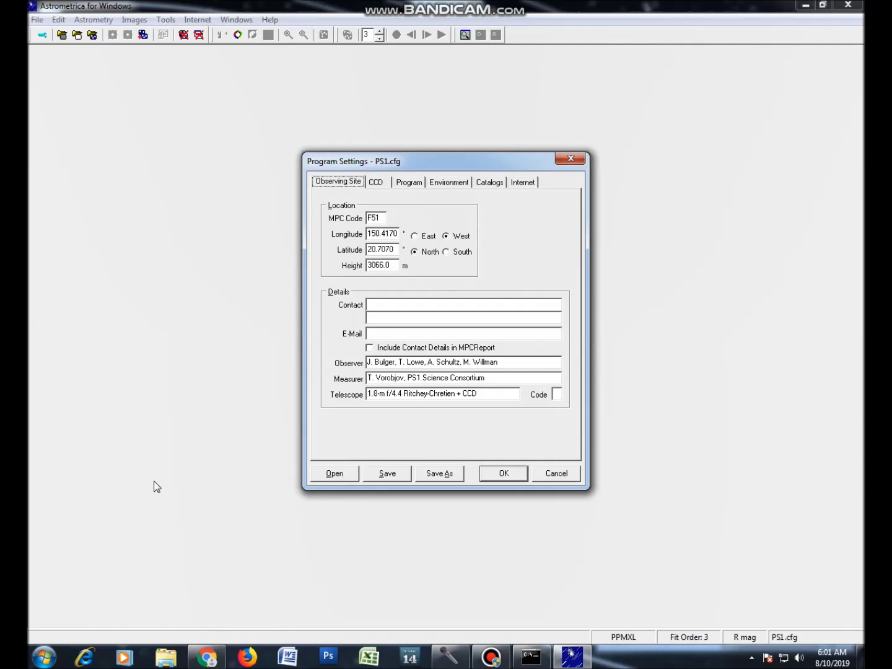
Load PS1.cfg into Program Settings, save the settings, and close the dialog.
left_click(339, 476)
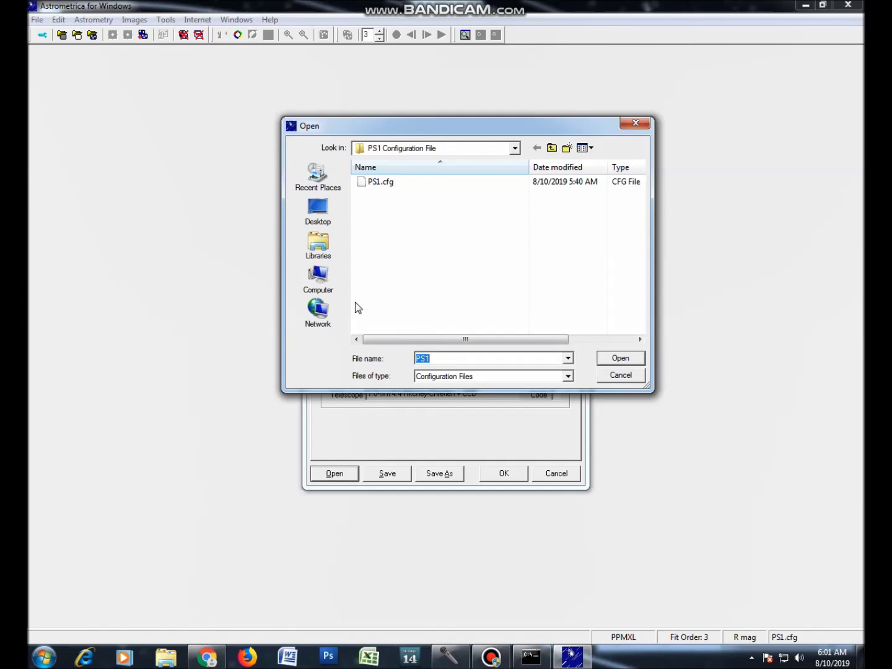
left_click(388, 183)
left_click(604, 360)
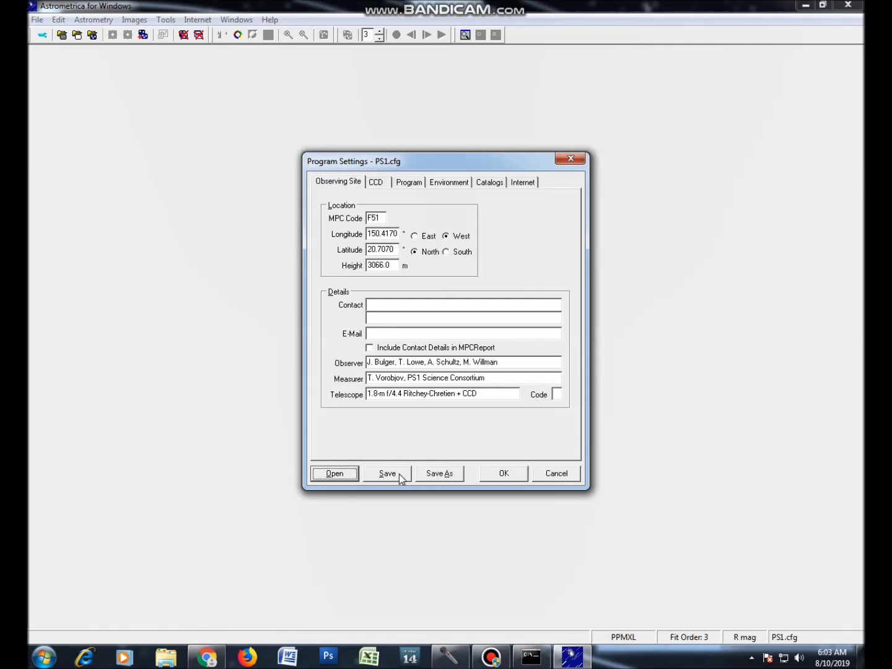
left_click(399, 474)
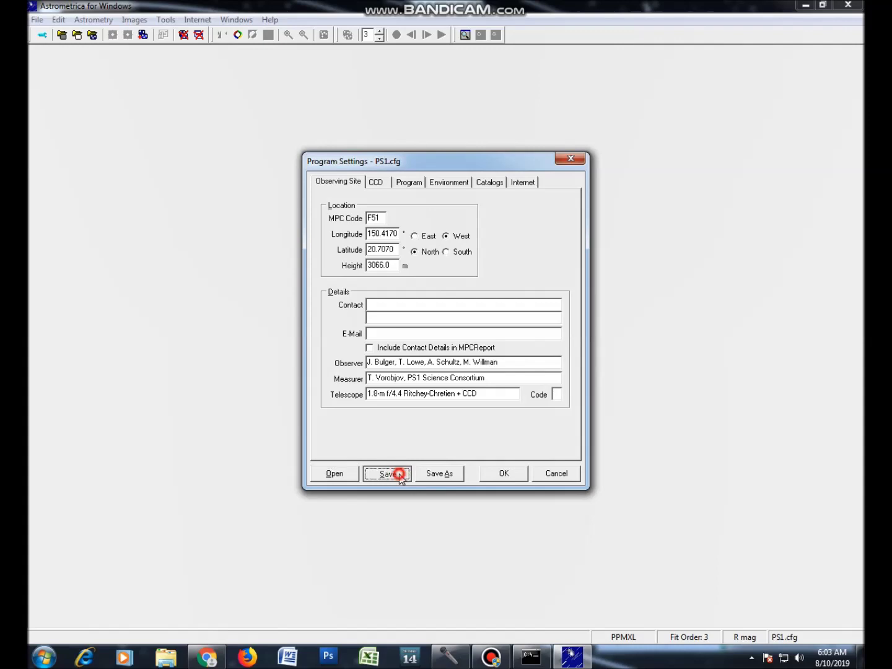
left_click(493, 473)
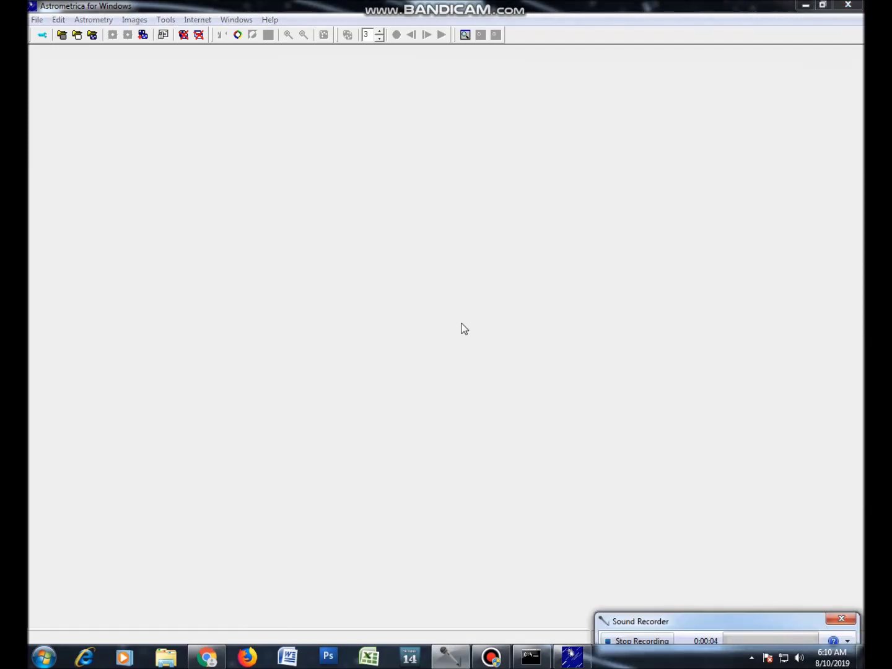
Load all four FITS images from the set177 folder under Astrometrica Tutorial.
left_click(458, 334)
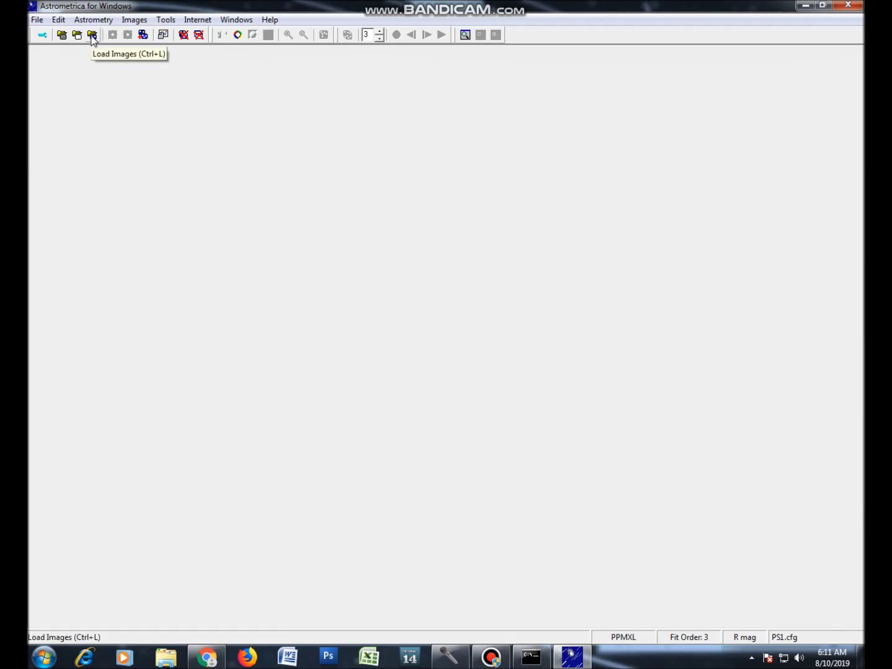
left_click(92, 36)
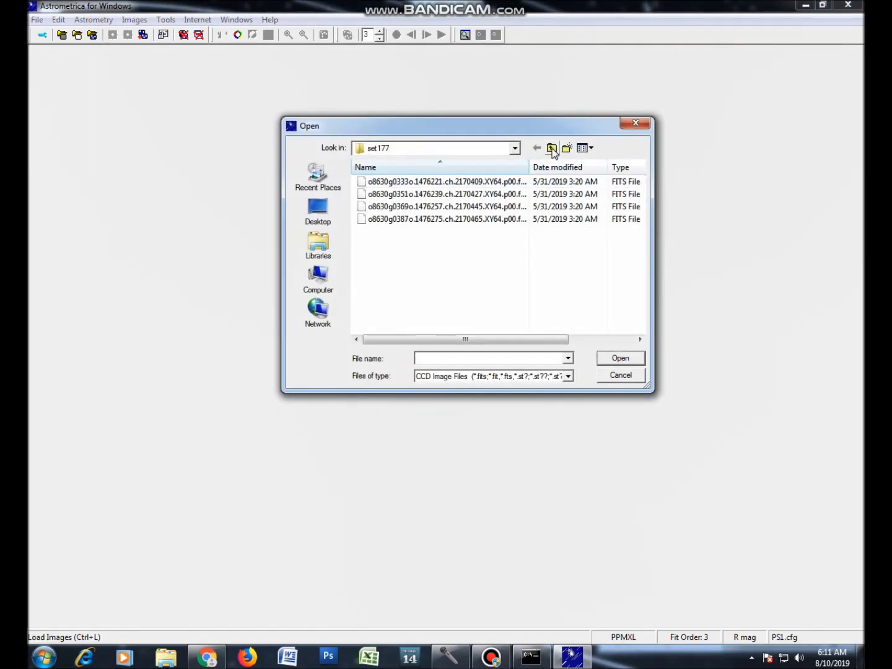
left_click(551, 149)
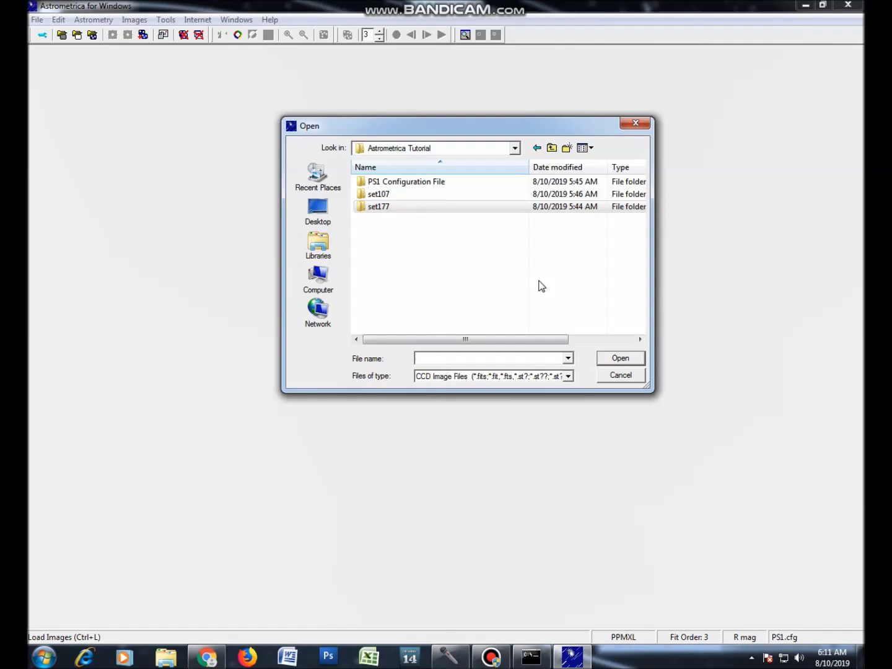
left_click_drag(600, 231, 582, 281)
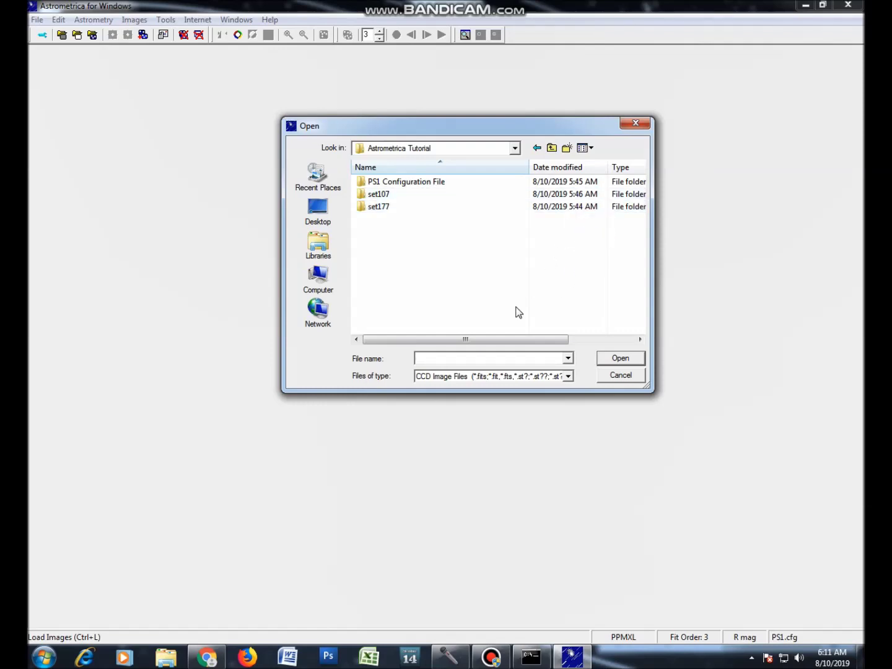
double_click(471, 208)
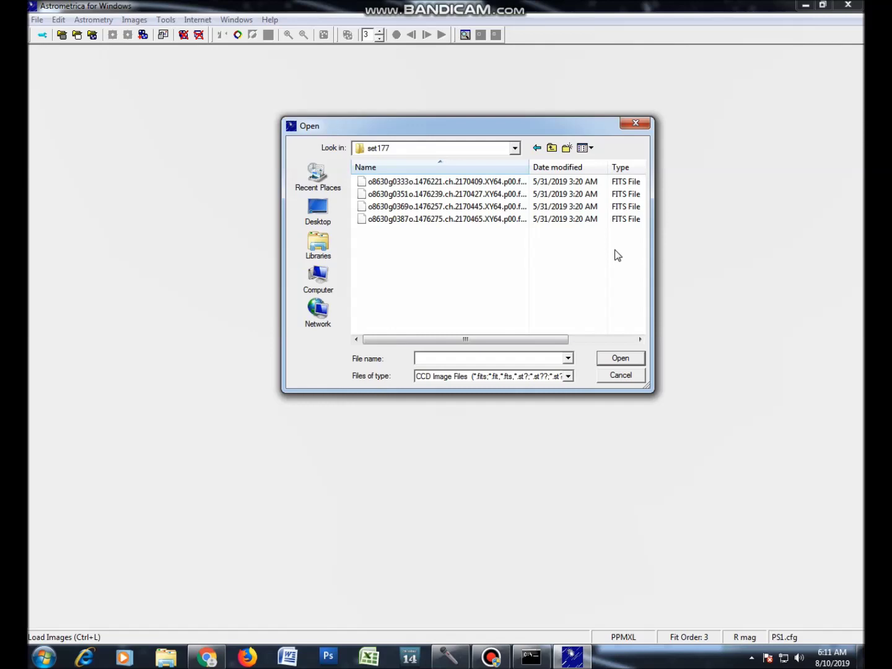
left_click_drag(621, 246, 513, 177)
left_click(637, 360)
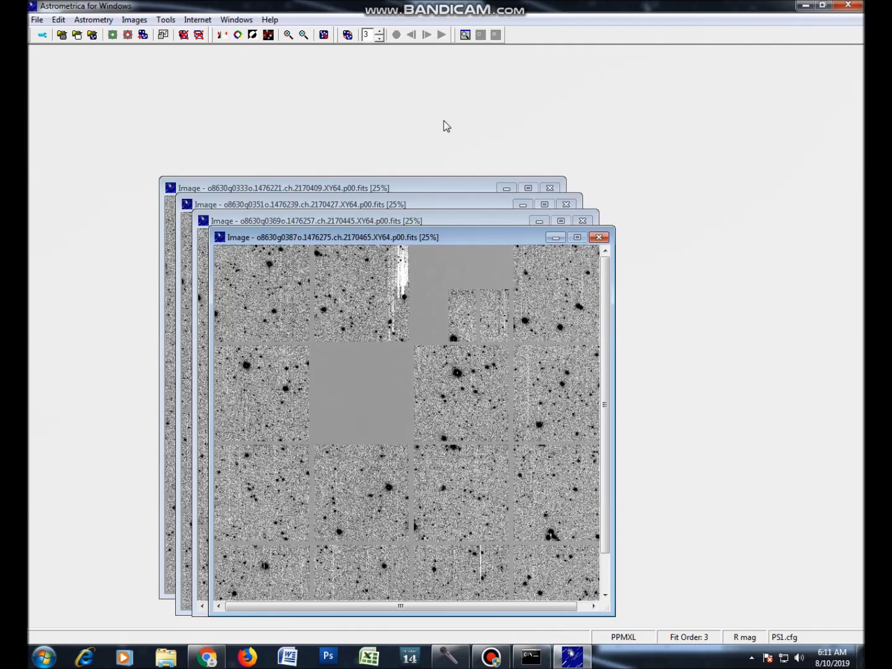
left_click(288, 34)
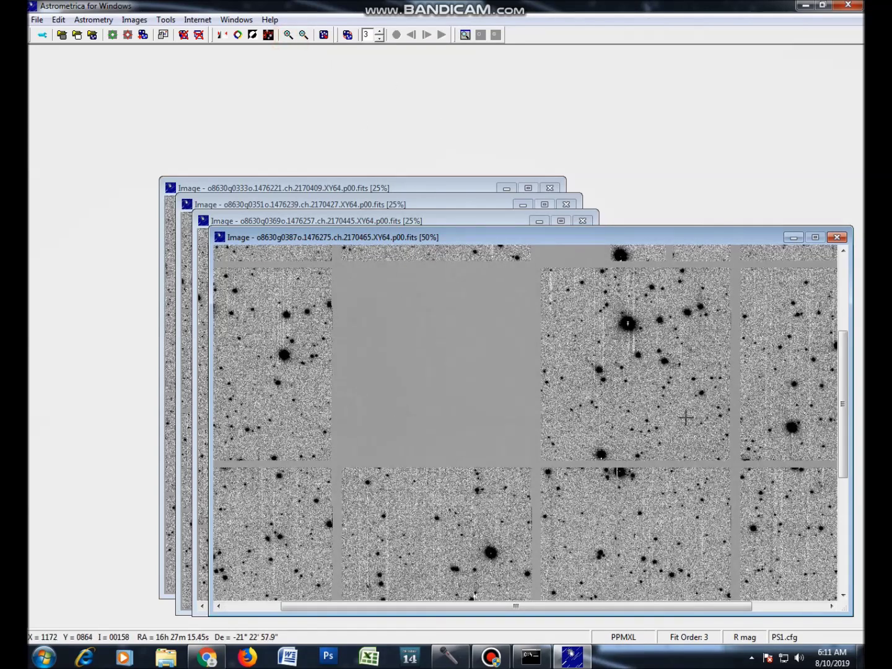
left_click_drag(840, 443, 840, 368)
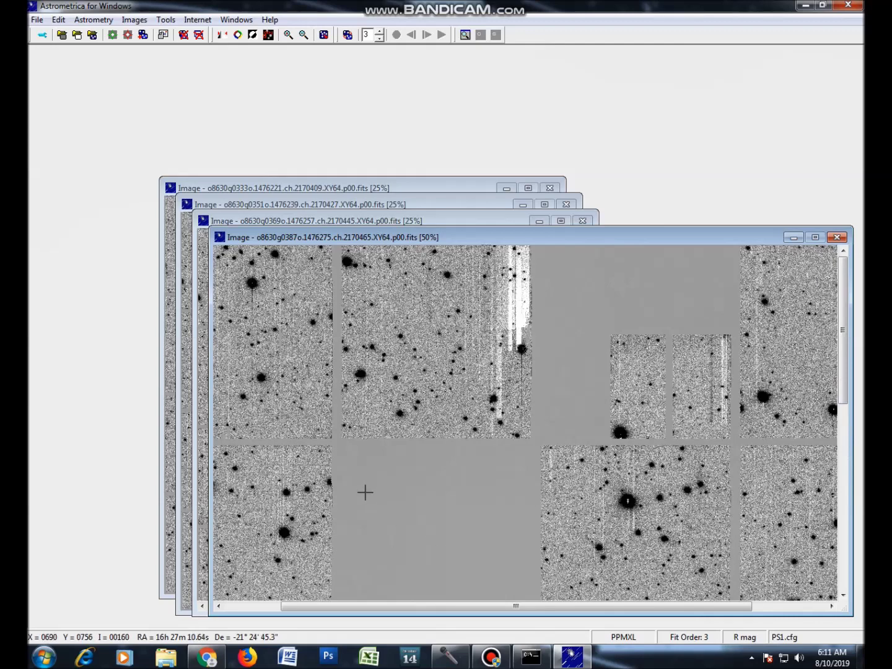
left_click_drag(845, 387, 844, 439)
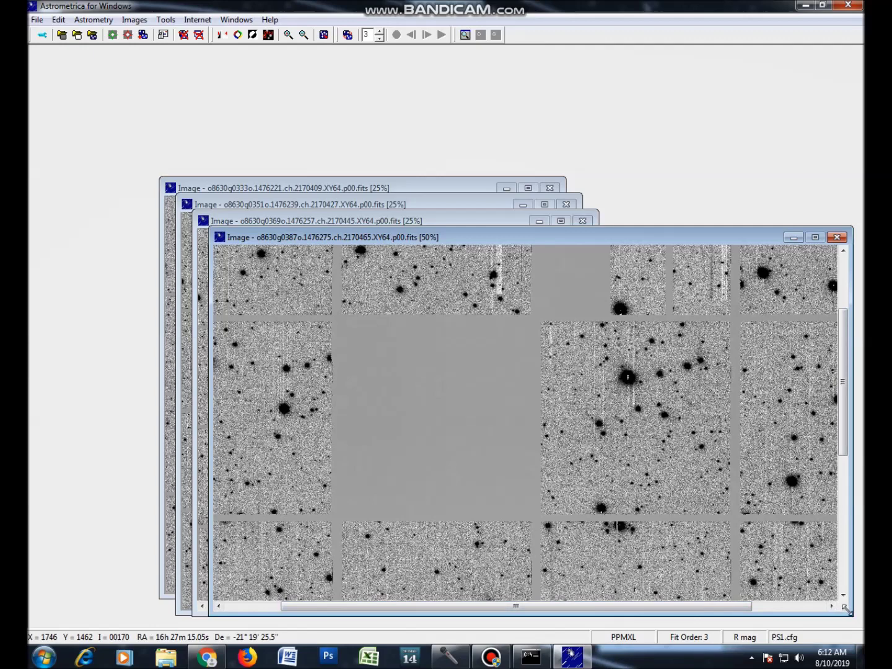
left_click(303, 35)
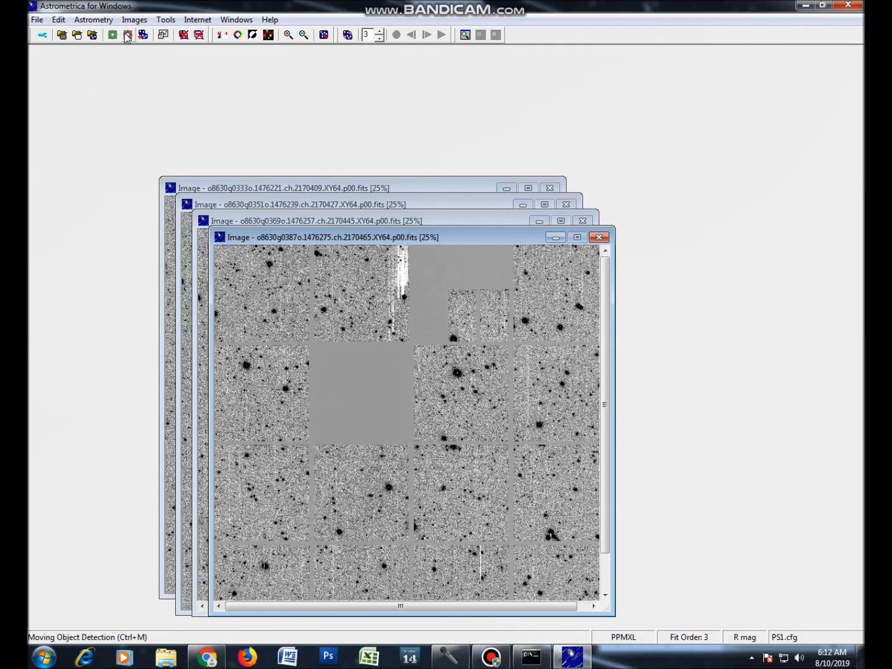
Start moving-object detection at the suggested field coordinates, giving 8 of 1662 stars matched.
left_click(128, 36)
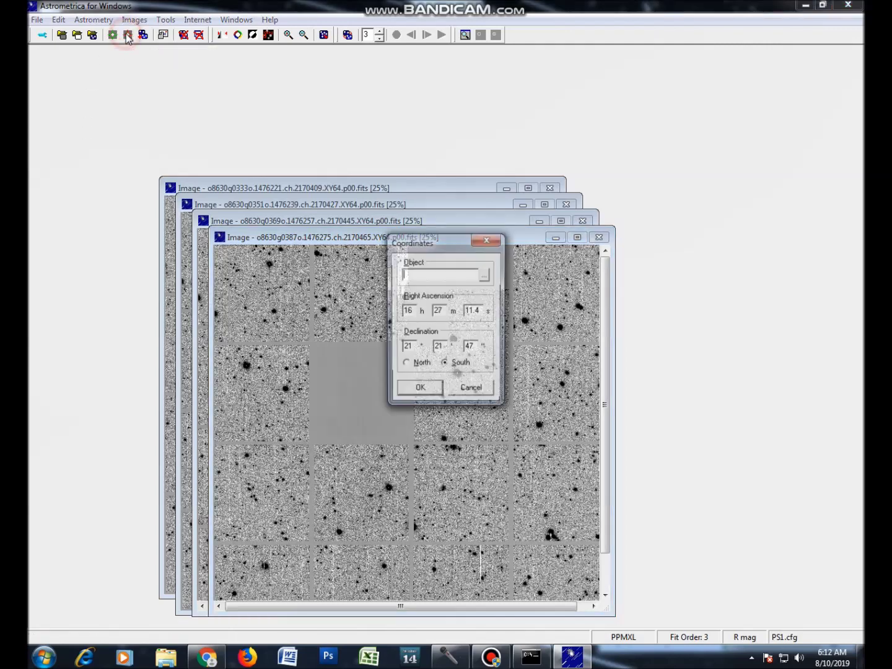
left_click(431, 393)
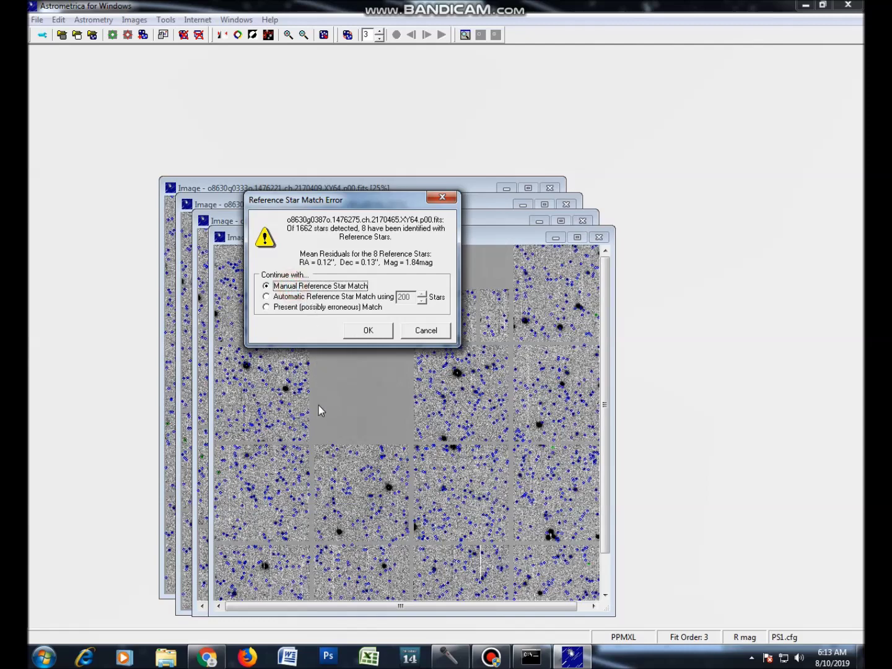
Continue with Manual Reference Star Match to overlay catalog stars on the first image.
left_click(366, 331)
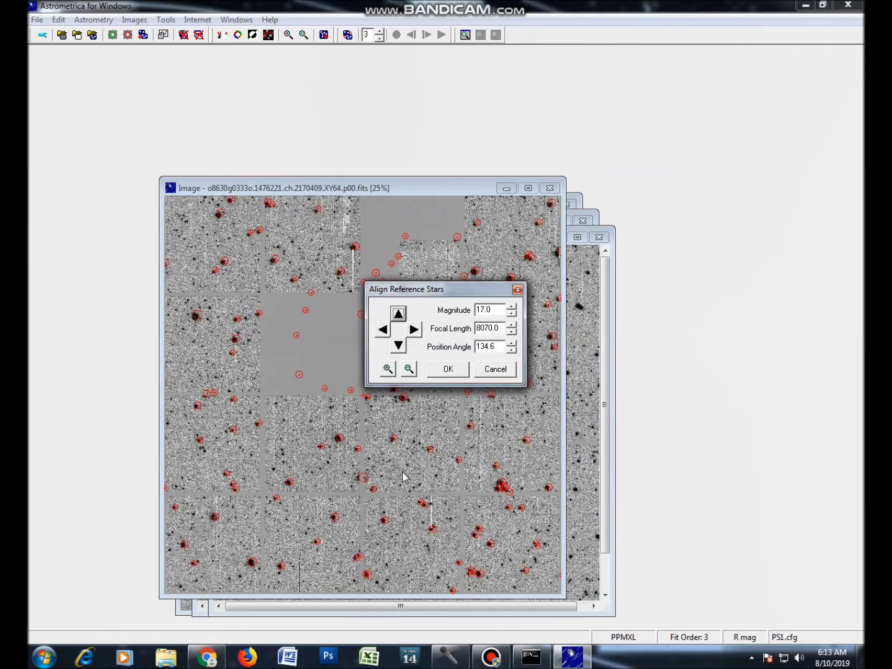
Set the Align Reference Stars image zoom to 50%.
left_click(387, 369)
left_click(388, 368)
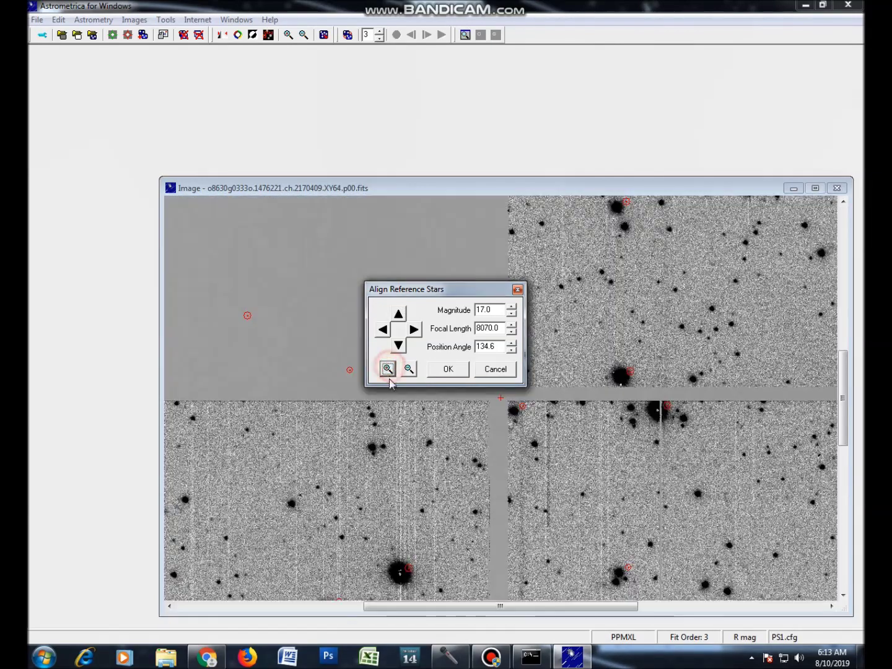
left_click(409, 370)
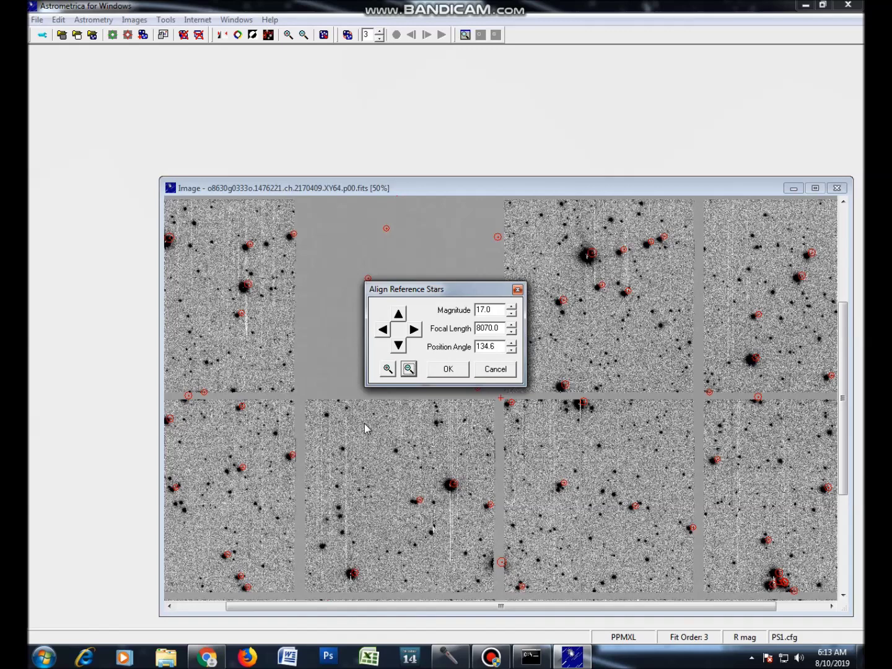
Shift the catalog star overlay five steps to the left.
left_click(384, 331)
left_click(384, 330)
left_click(384, 331)
left_click(383, 331)
left_click(383, 330)
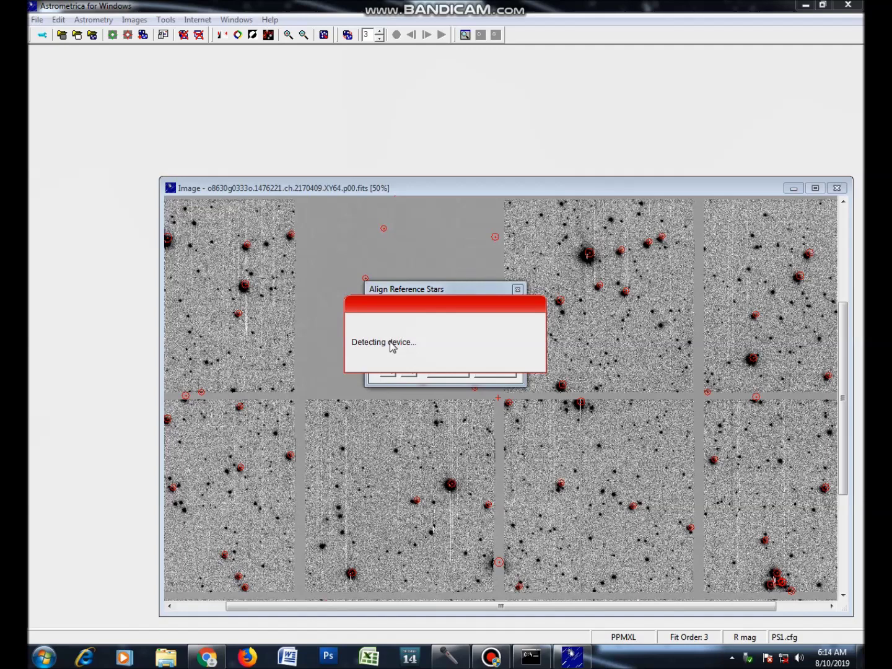
Nudge the overlay left and down onto the image stars, then run data reduction.
left_click_drag(454, 289, 484, 243)
left_click(411, 284)
left_click(412, 284)
left_click(413, 285)
left_click(428, 300)
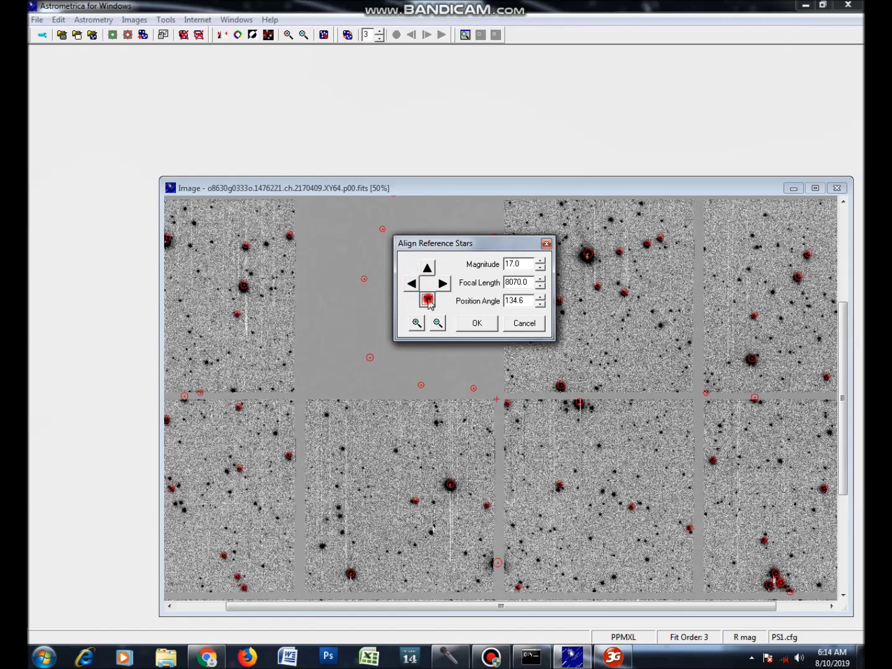
left_click(427, 300)
left_click(410, 285)
left_click(422, 295)
left_click(410, 284)
left_click(426, 300)
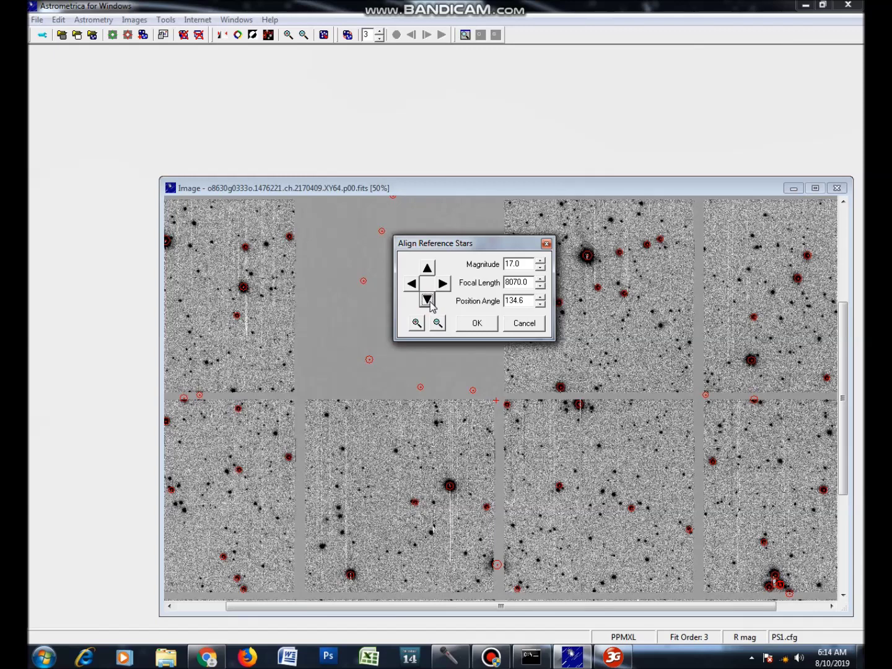
left_click(476, 323)
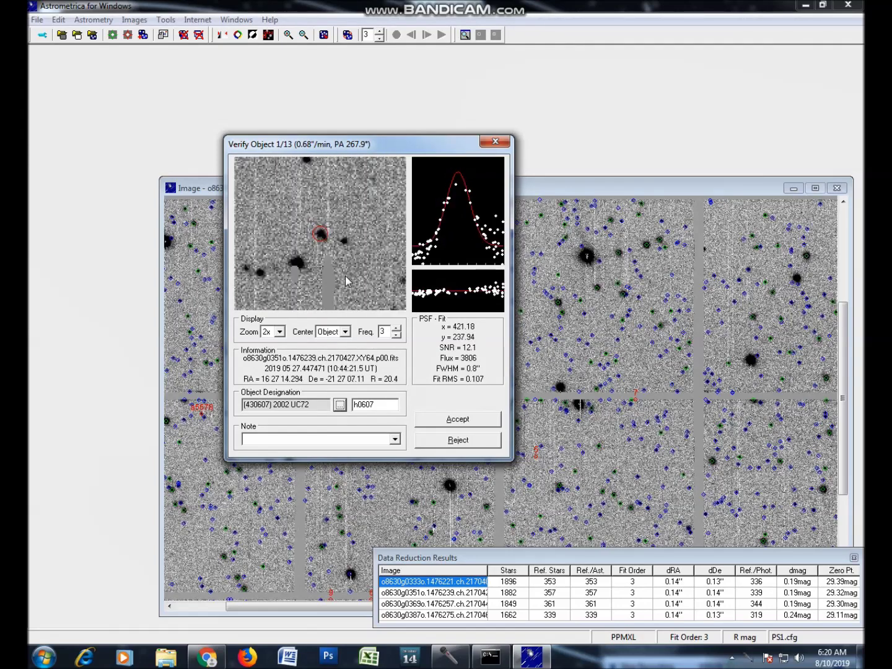
left_click(399, 336)
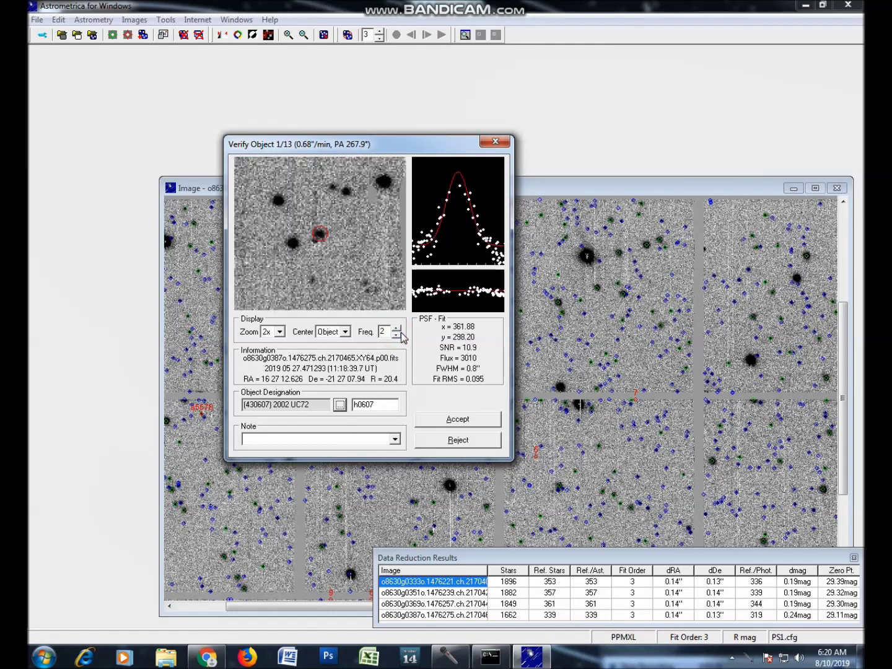
left_click(397, 328)
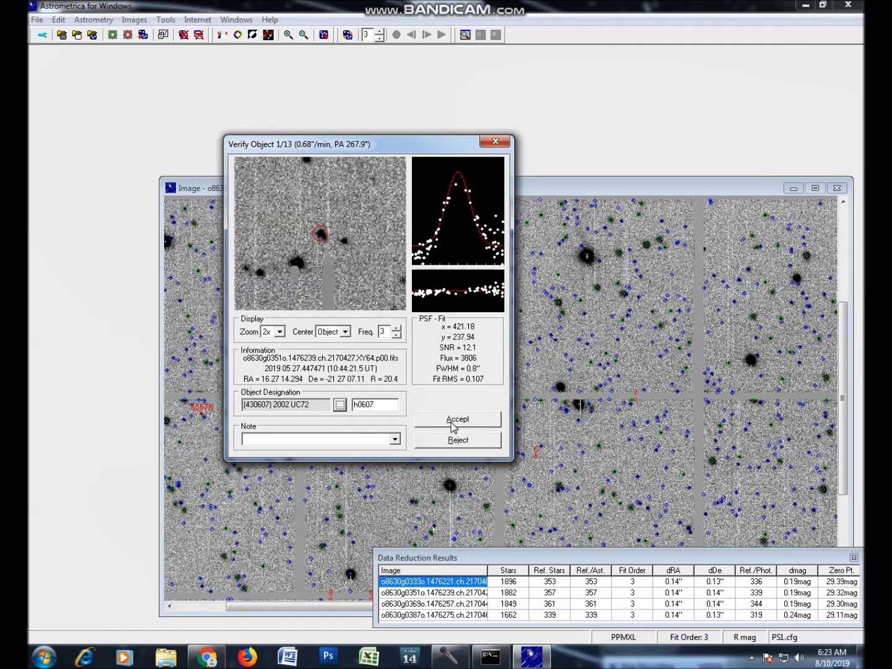
left_click(455, 421)
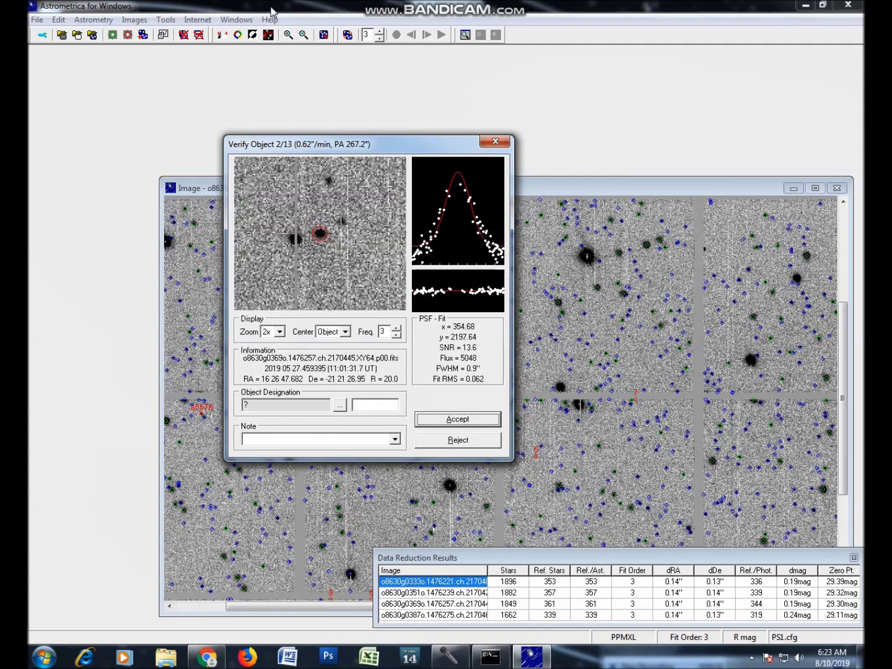
mouse_move(294, 146)
left_mouse_down()
mouse_move(283, 143)
mouse_move(298, 158)
left_mouse_up()
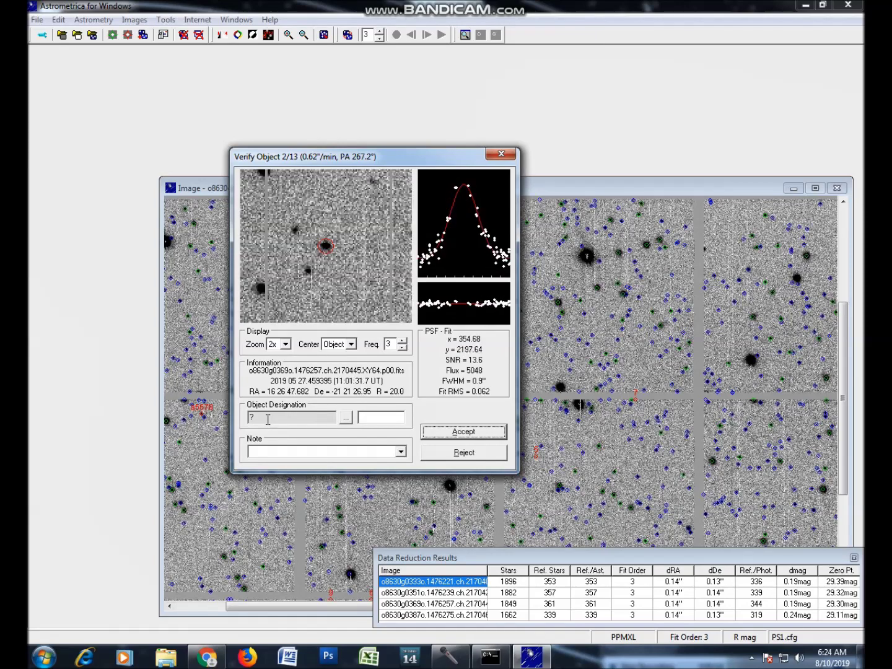
Look up known asteroids for object 2, comparing candidates 1999 RP24 and 2010 VY85.
left_click(346, 421)
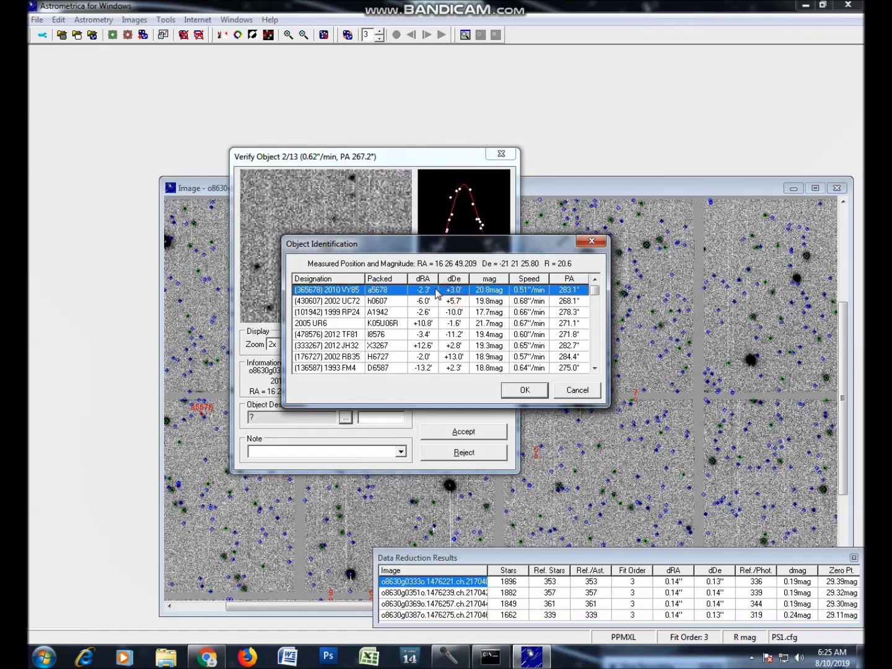
left_click(425, 302)
left_click(422, 313)
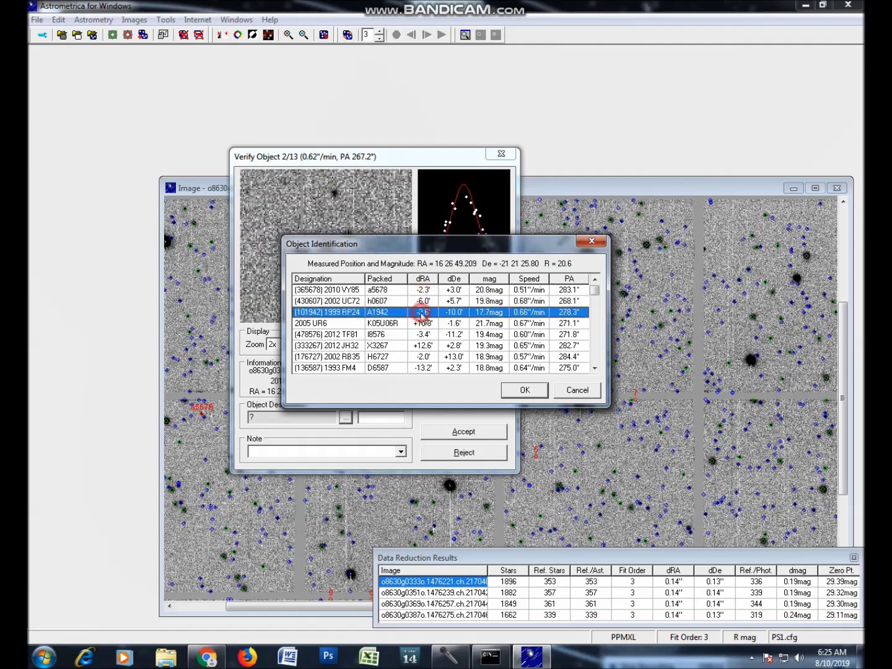
left_click(431, 301)
left_click(437, 291)
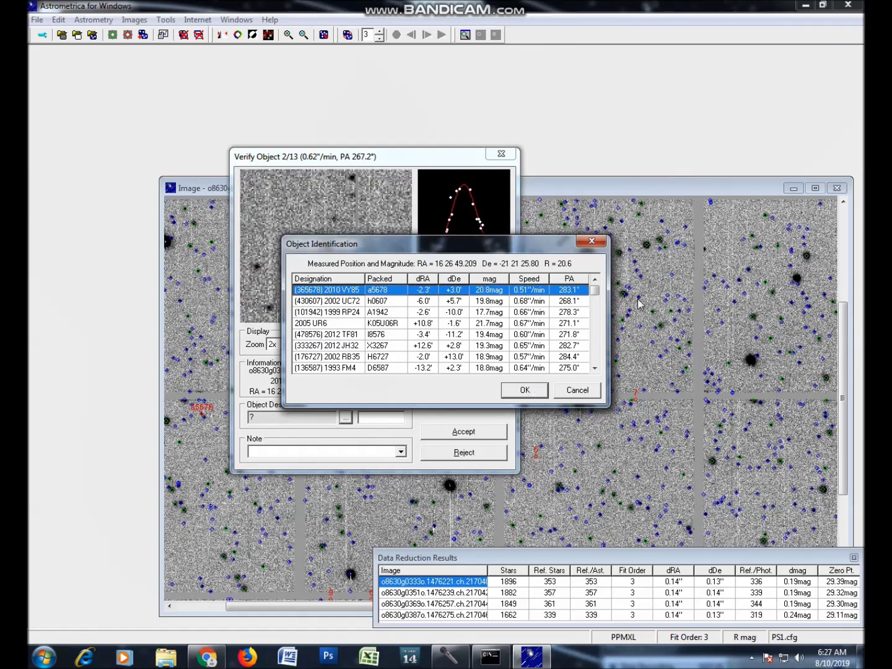
Dismiss the candidate matches and enter ULK0001 as object 2's temporary designation.
left_click(576, 391)
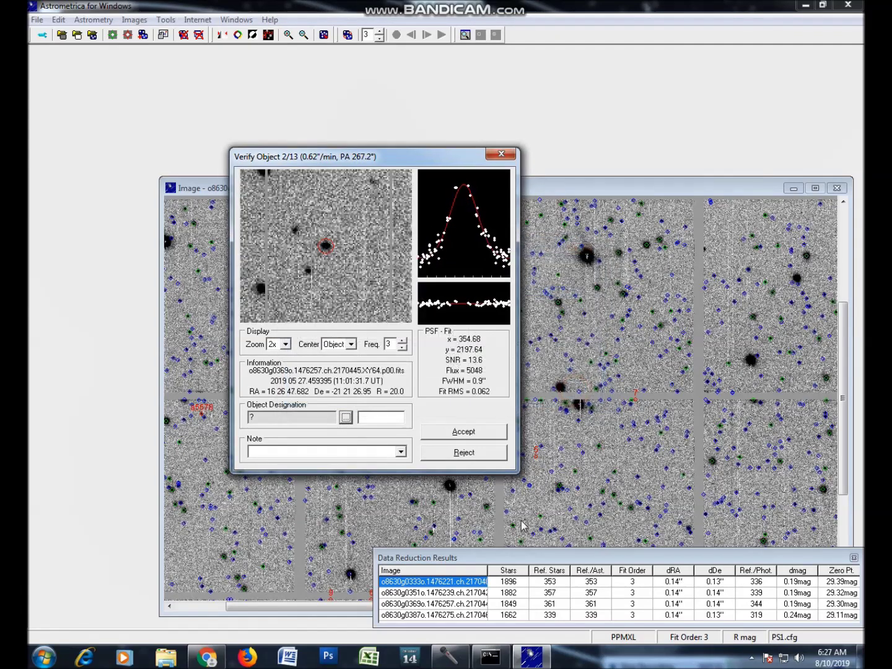
left_click(362, 419)
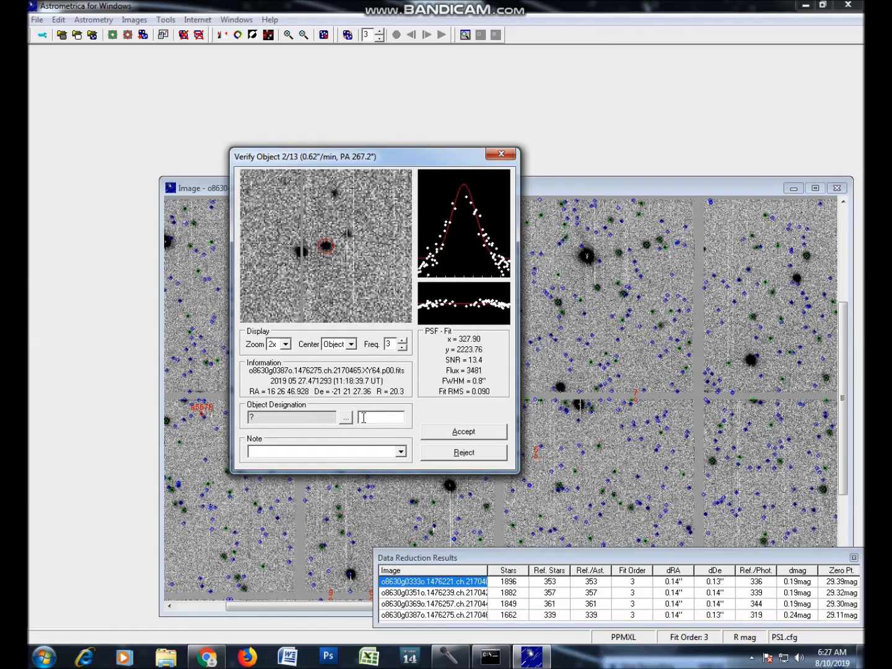
type("K")
type("0001")
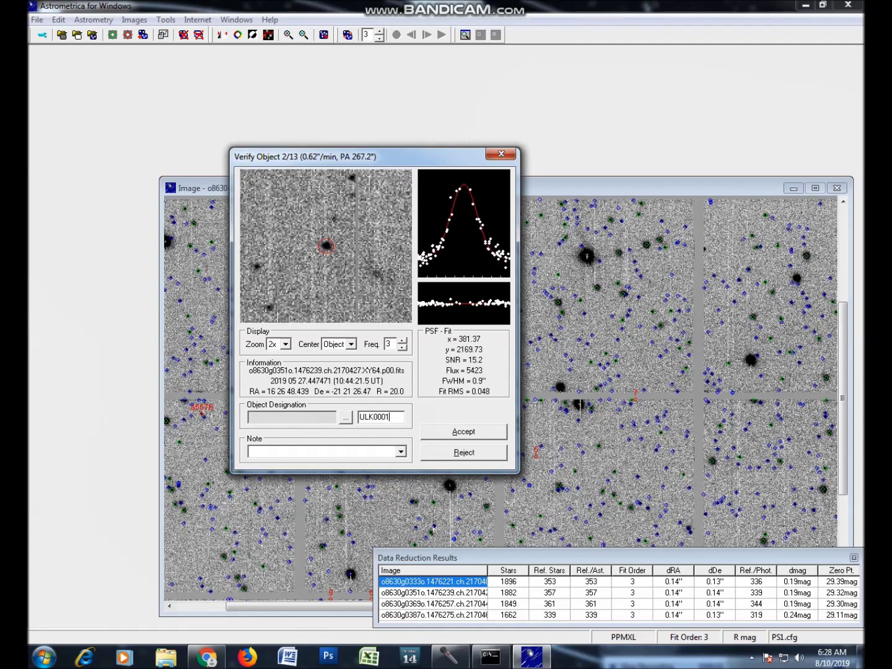
left_click(448, 434)
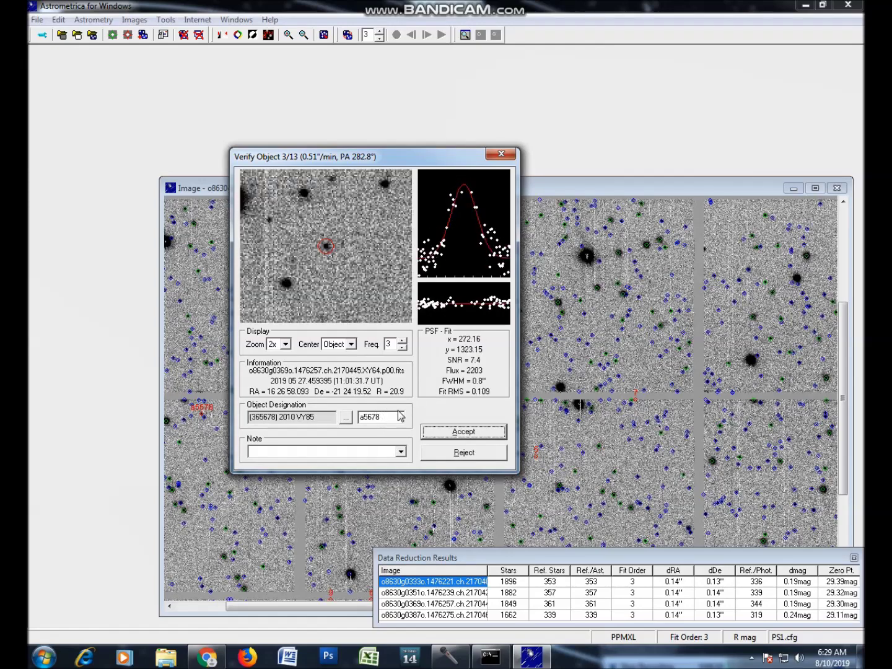
left_click(487, 432)
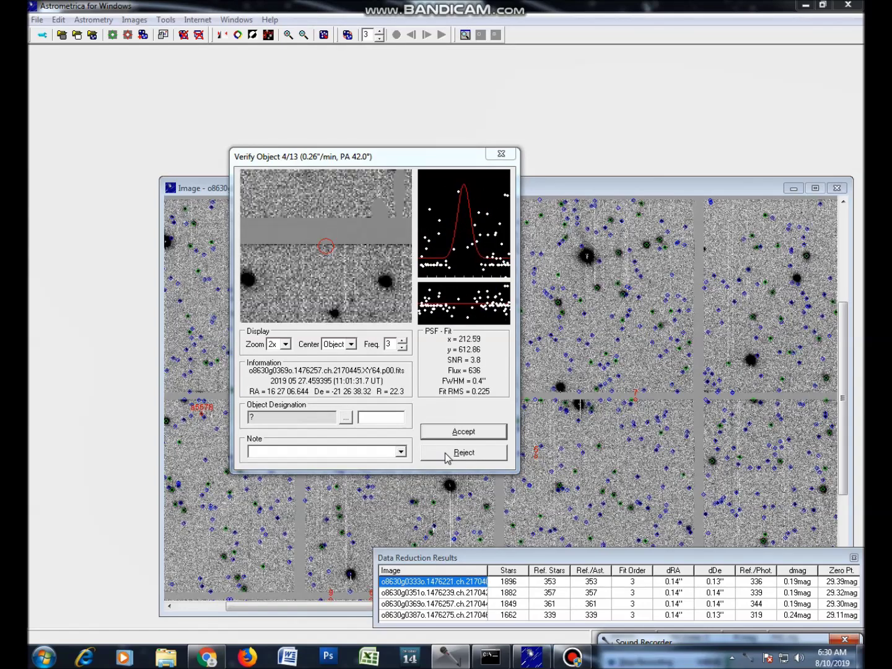
Reject objects 4 through 13 as false detections until verification ends.
left_click(464, 453)
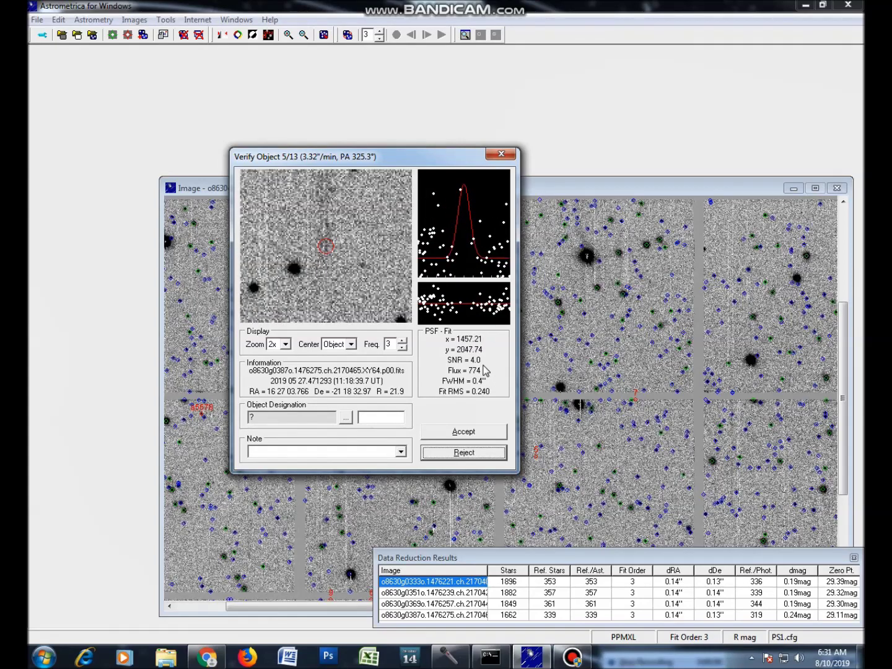
left_click(461, 455)
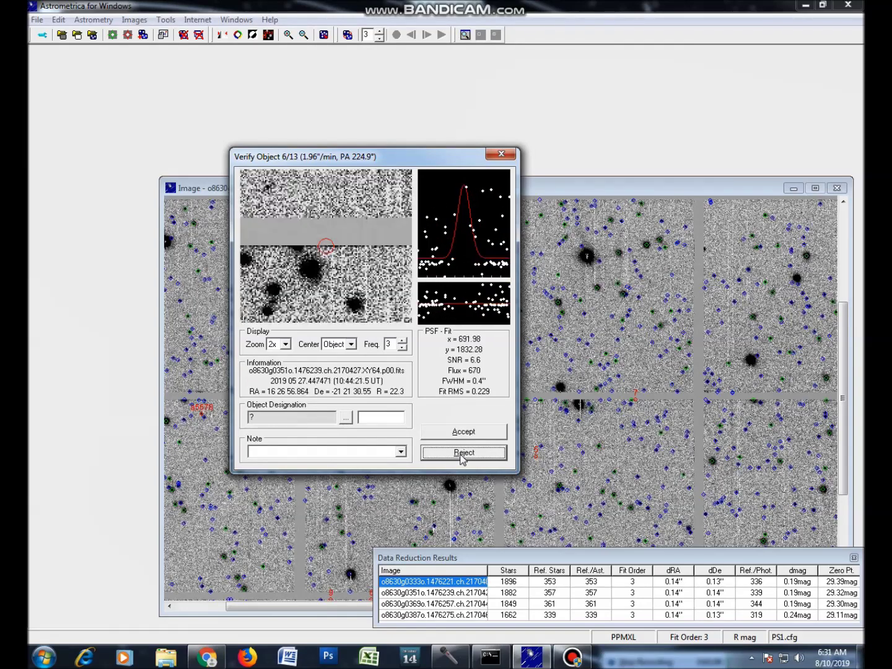
left_click(461, 454)
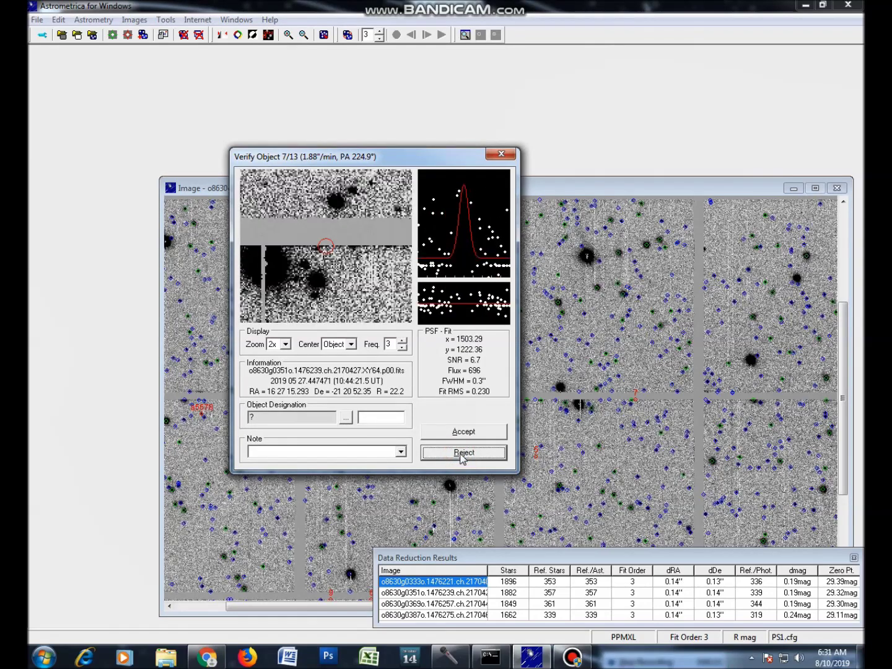
left_click(462, 454)
left_click(462, 454)
left_click(462, 454)
left_click(461, 453)
left_click(462, 454)
left_click(462, 453)
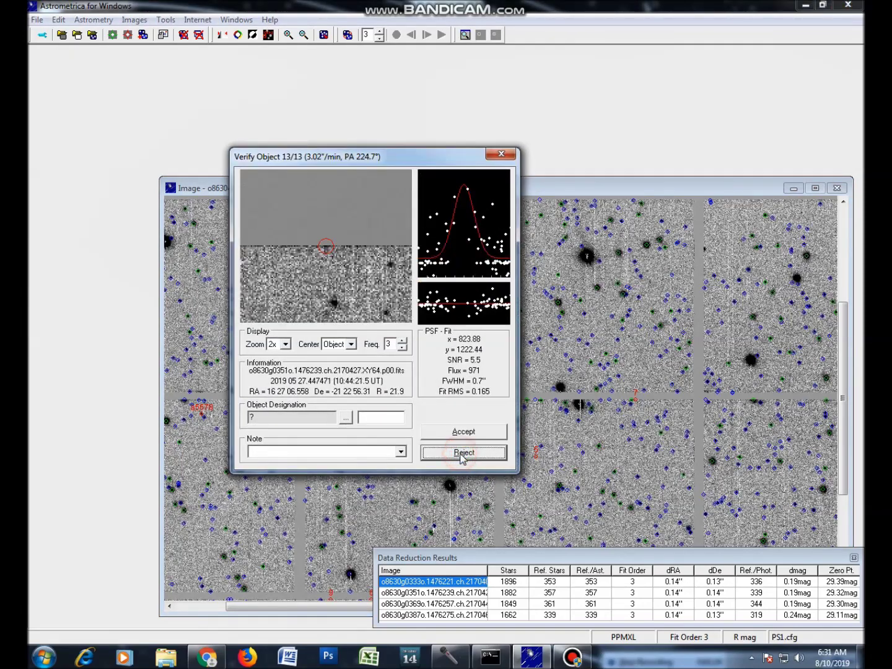
left_click(462, 453)
left_click(461, 455)
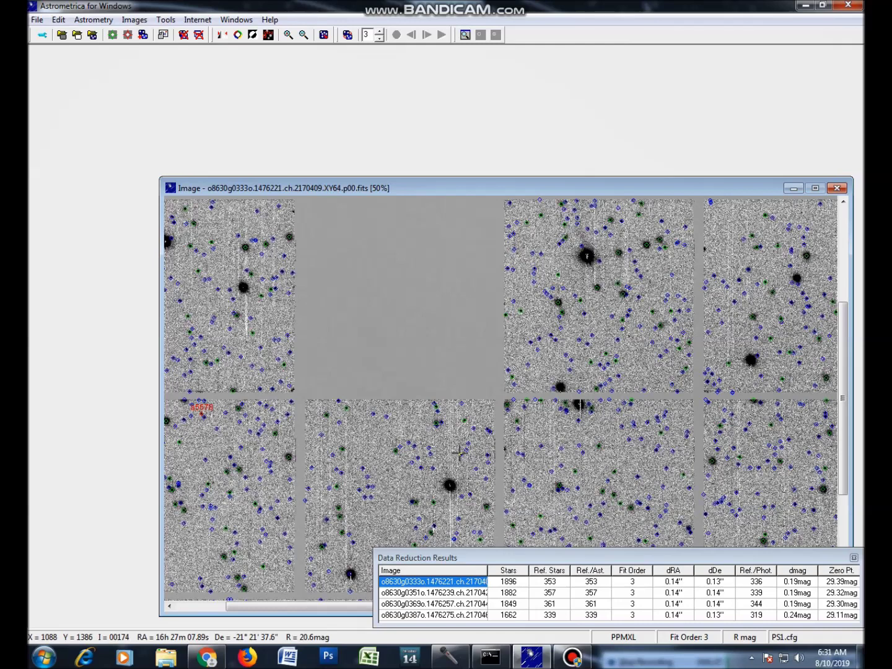
Open the MPC report file and look over the ULK0001 observation lines.
left_click(37, 20)
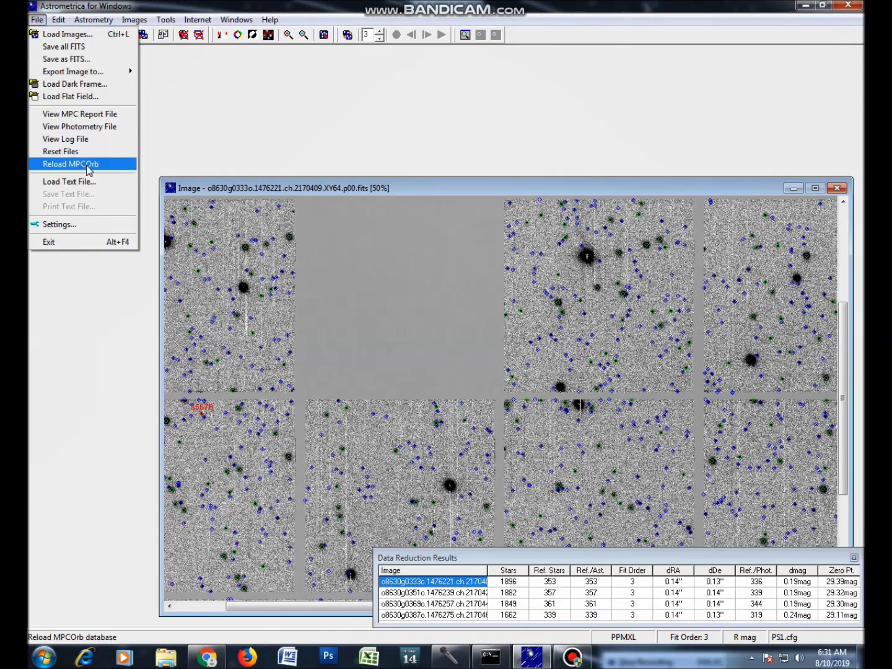
left_click(103, 118)
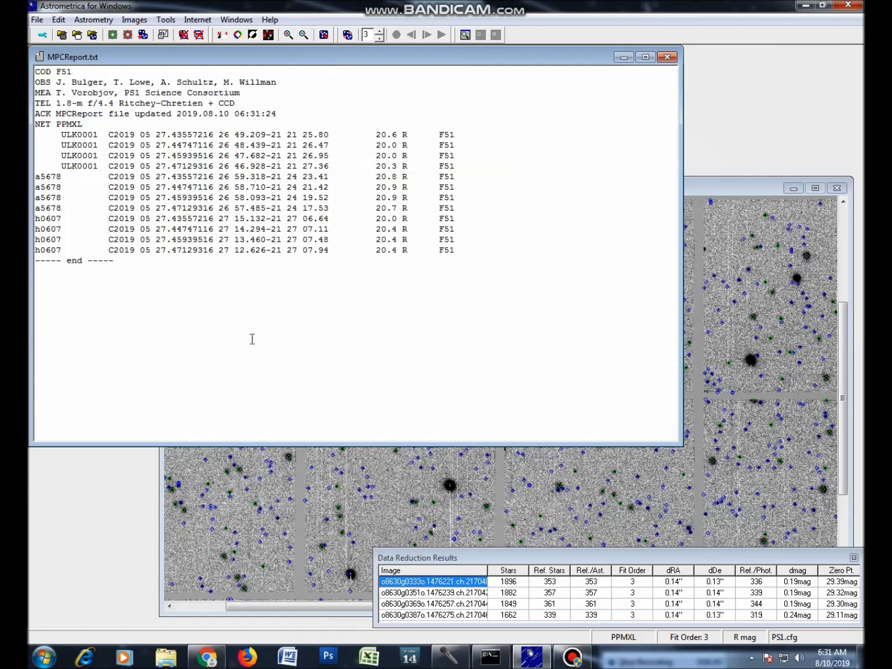
left_click_drag(61, 133, 462, 165)
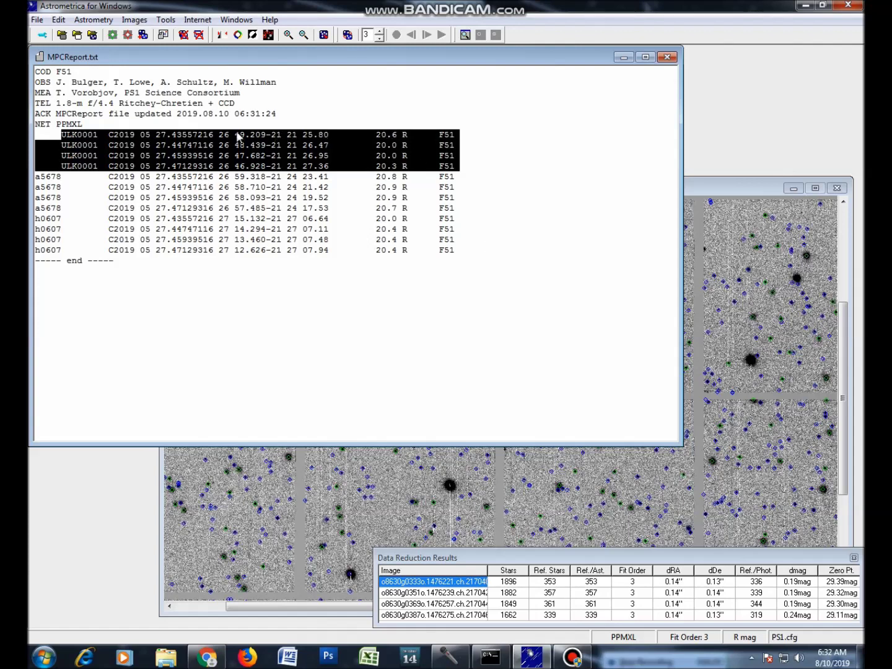
left_click(483, 166)
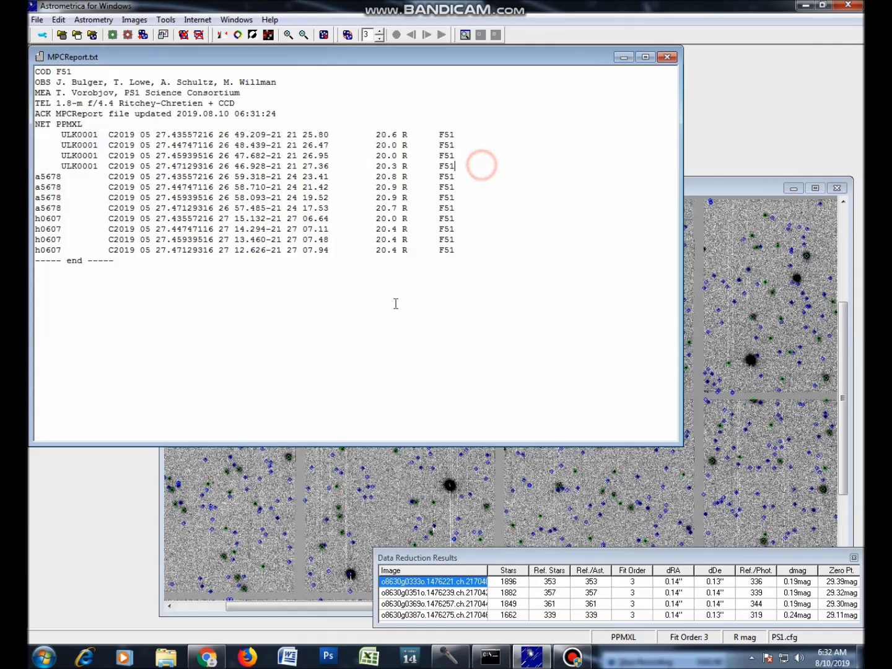
Check the a5678 and h0607 lines, then select the whole report text.
left_click_drag(36, 176, 489, 251)
left_click(498, 270)
left_click_drag(318, 341, 35, 70)
key("ctrl+c")
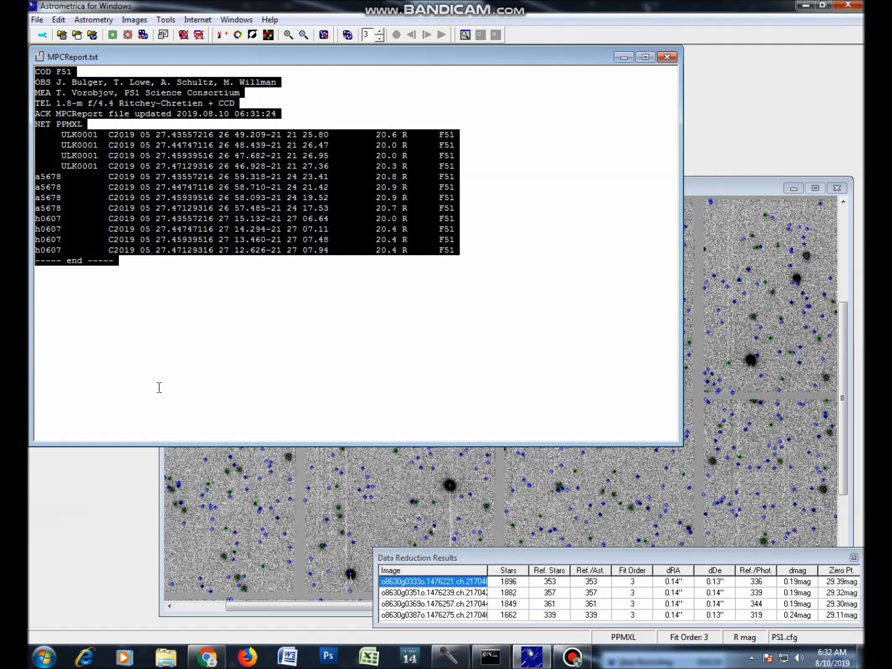
left_click(43, 657)
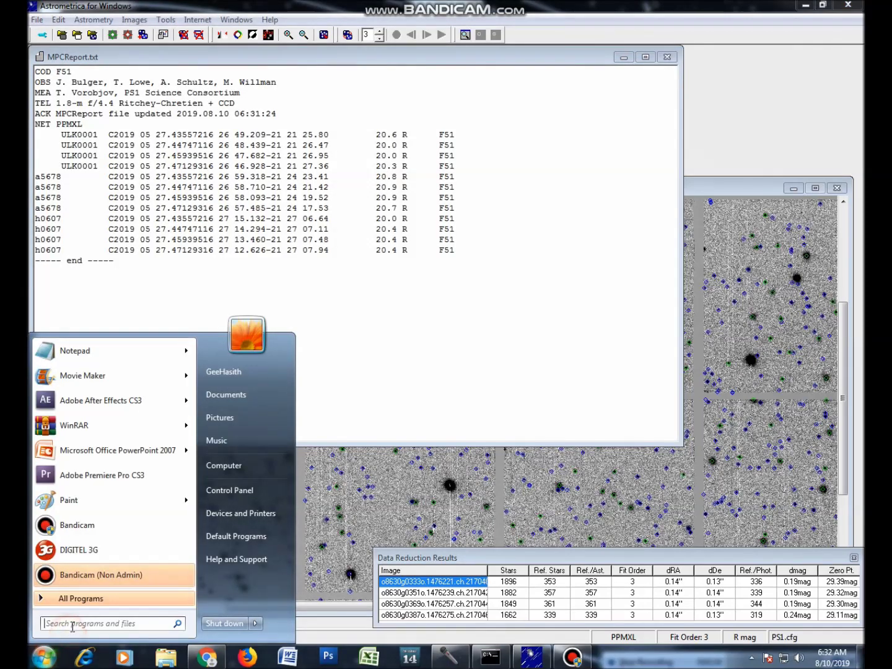
Launch Notepad, maximize it, and paste the MPC report into the new document.
type("not")
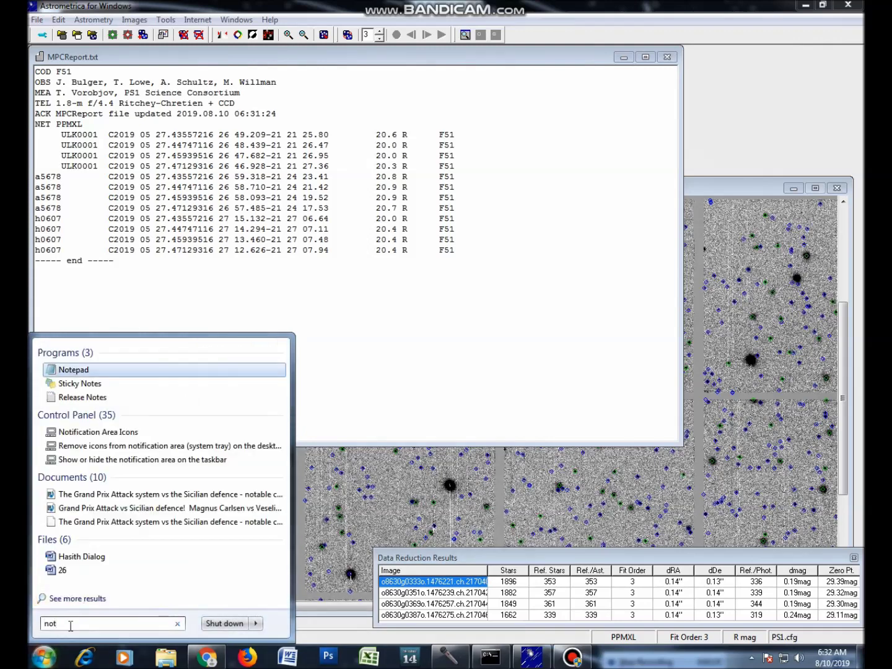
key("Return")
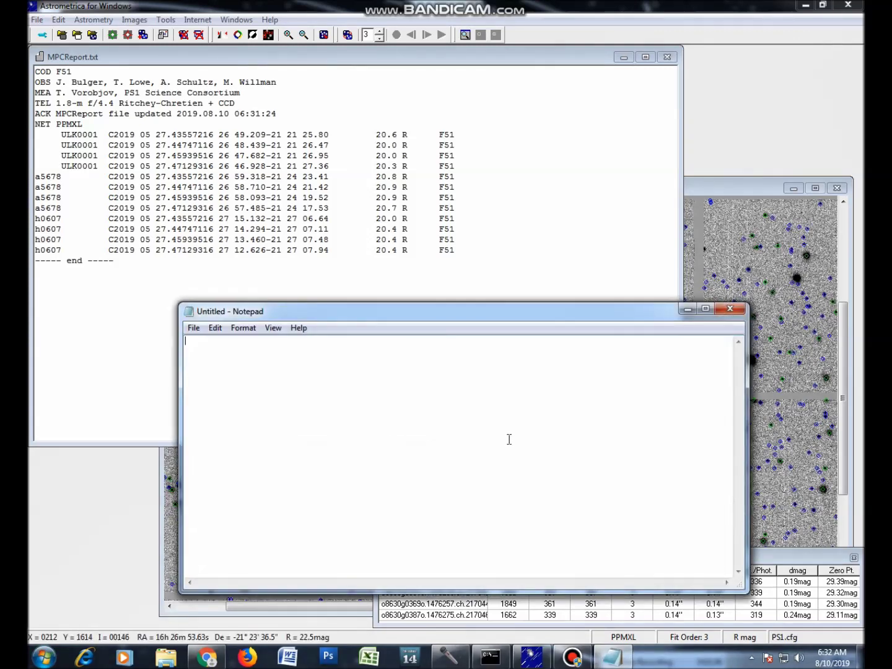
left_click(706, 309)
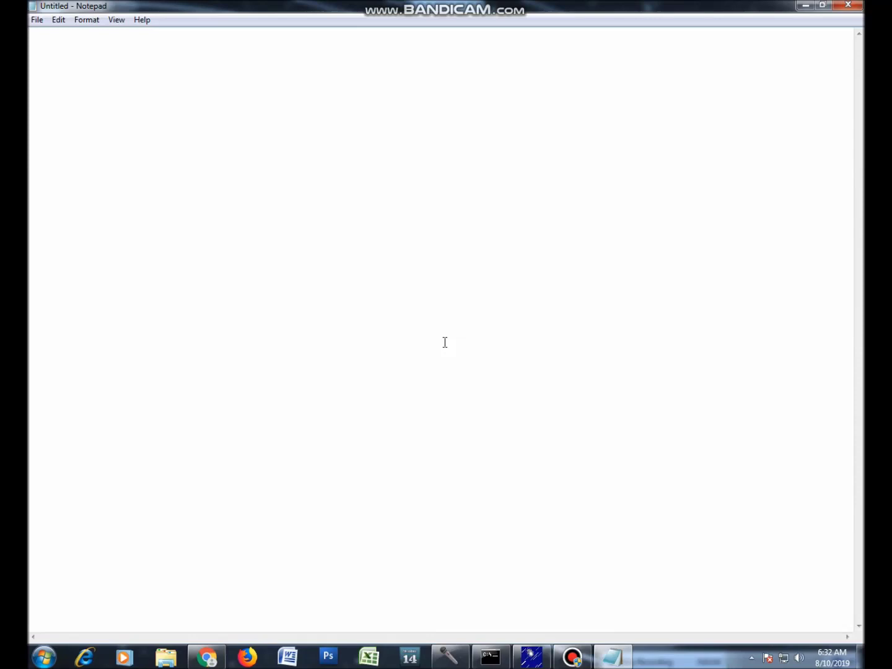
key("ctrl+v")
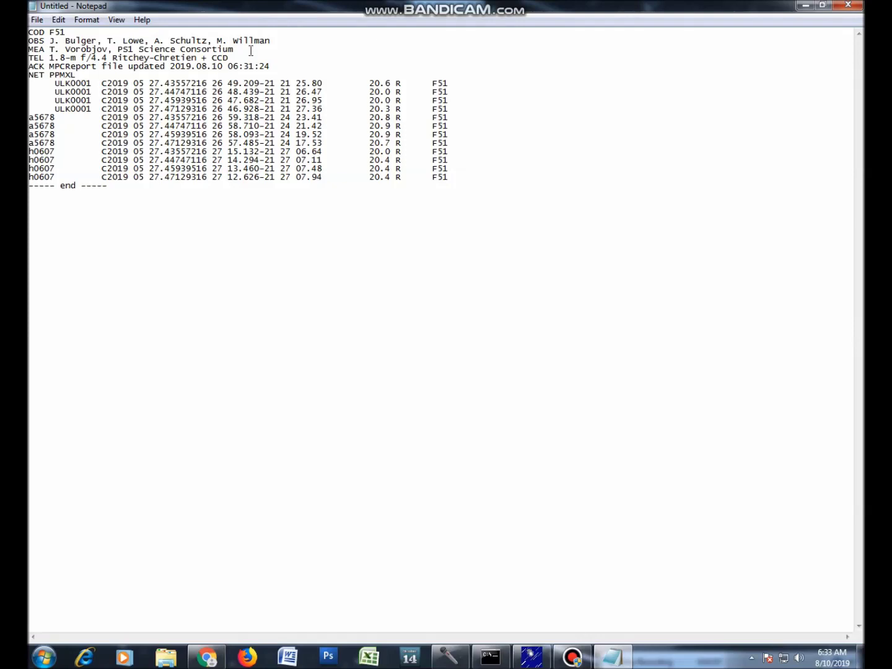
left_click_drag(251, 50, 50, 49)
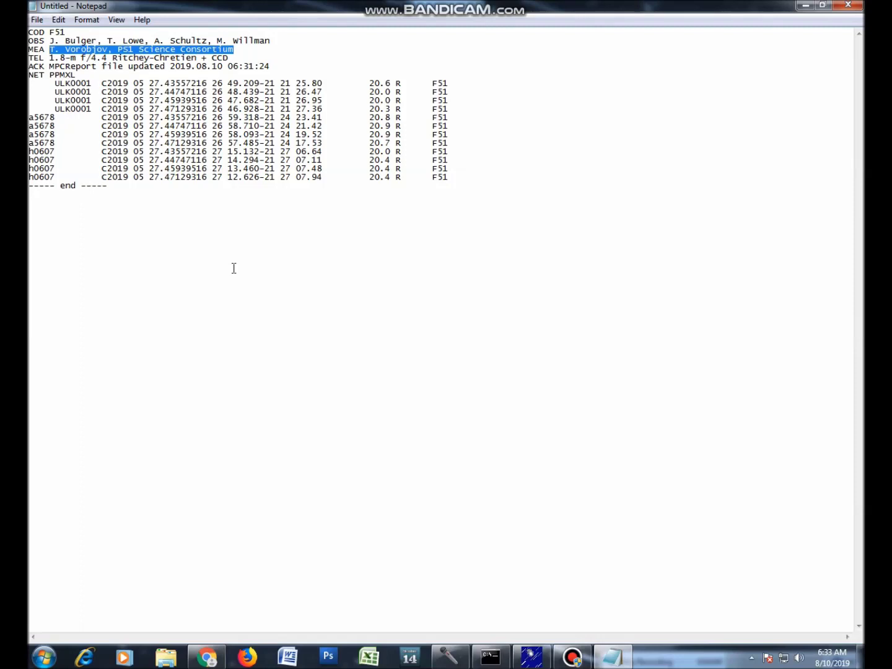
Replace the old MEA measurer names with two new measurers' names, comma-separated.
key("Delete")
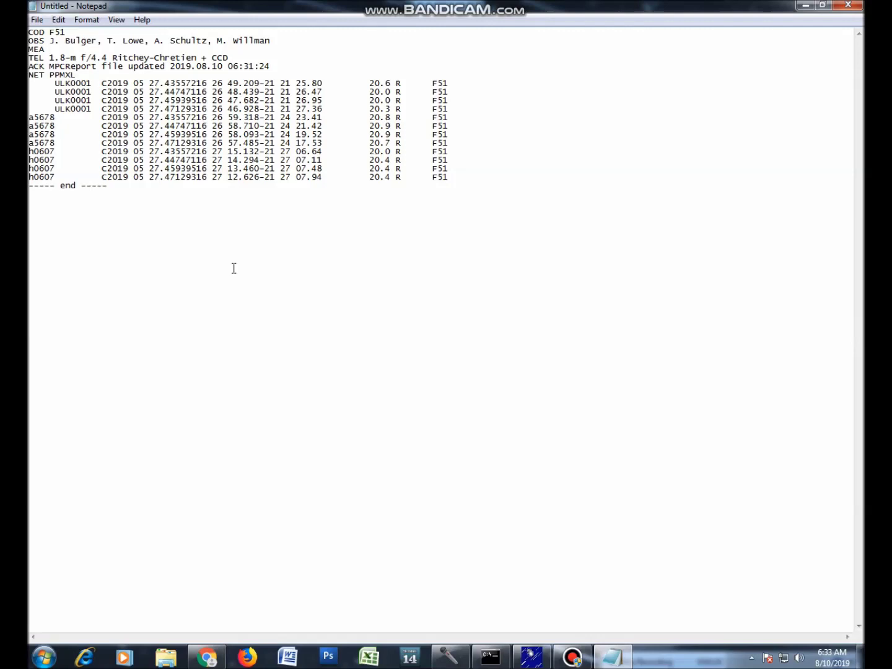
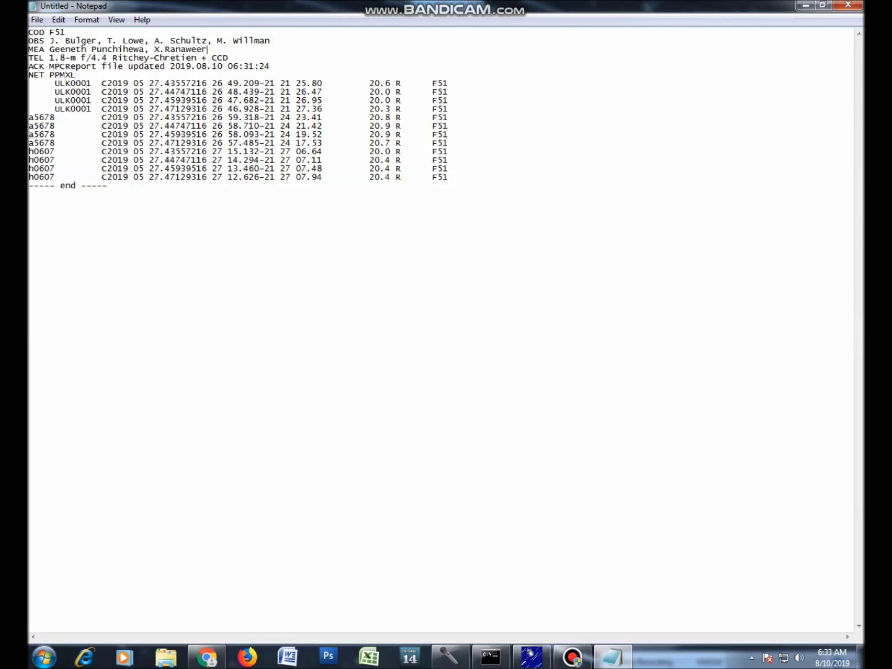